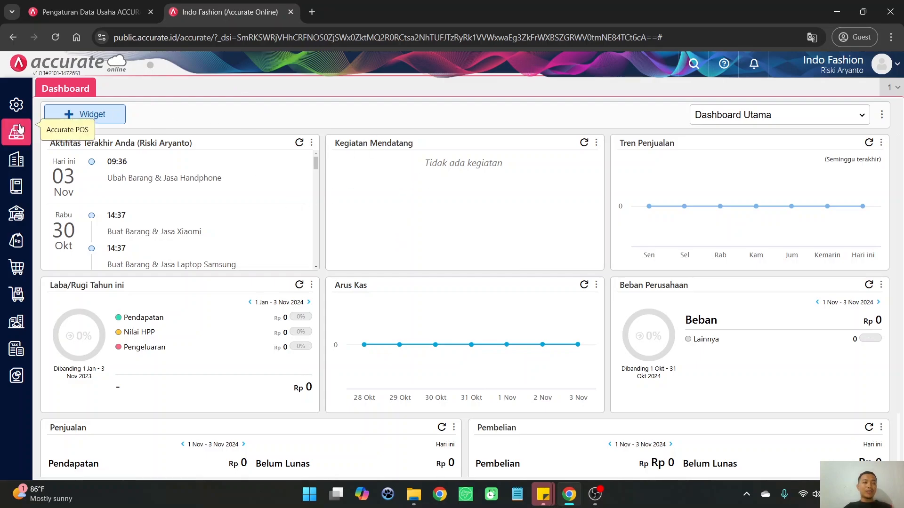
Open the Penyetuju Transaksi settings and choose Faktur Pembelian as the transaction type for a new approval rule
click(16, 111)
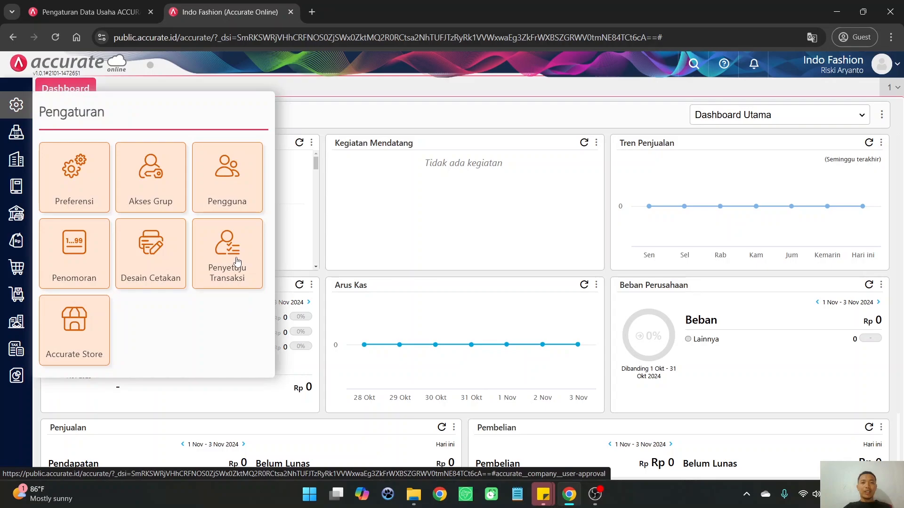
click(236, 260)
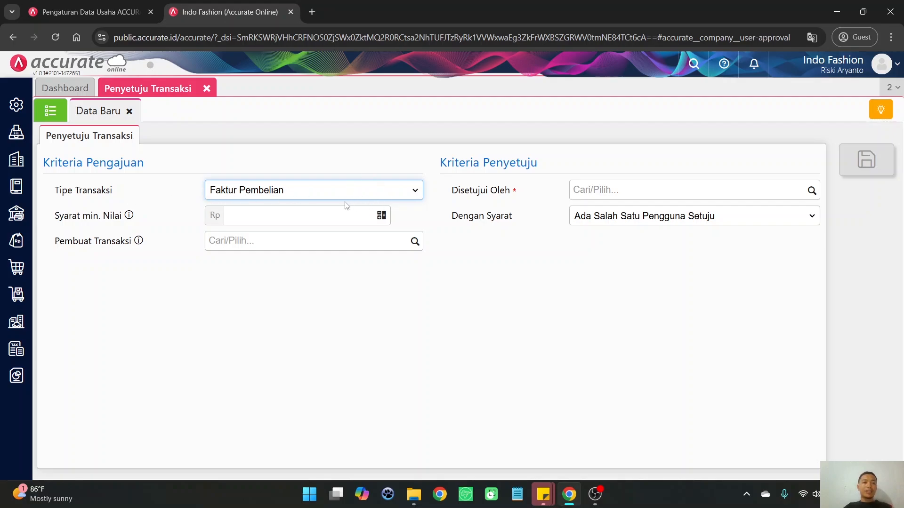
click(283, 193)
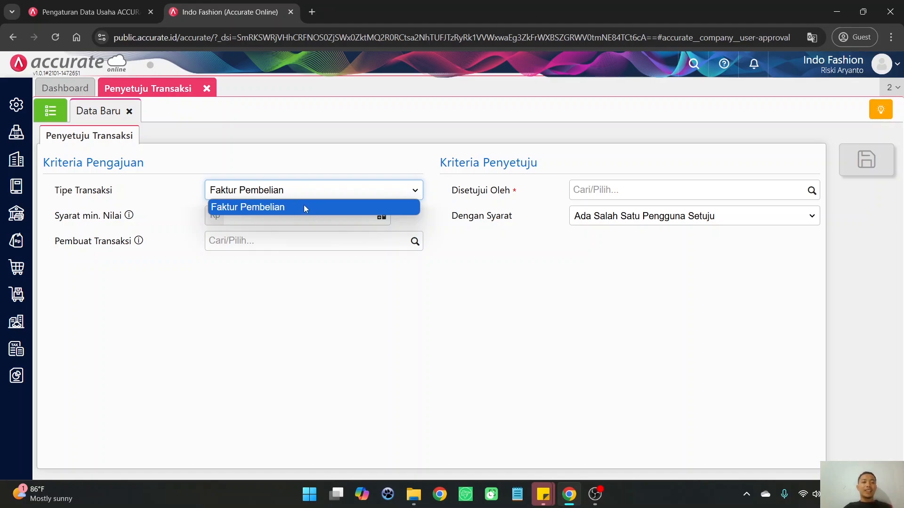
click(262, 207)
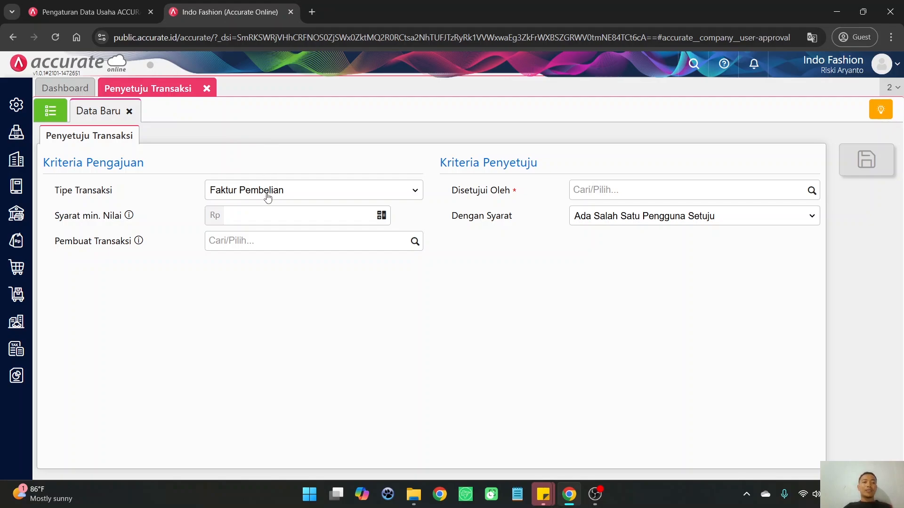
Set the approval rule's minimum transaction value to Rp 100.000
click(271, 214)
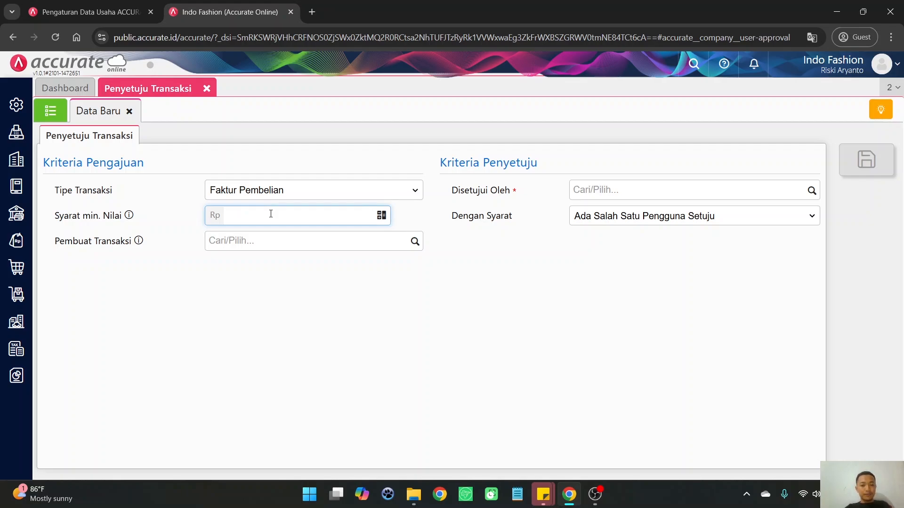
text(1000000)
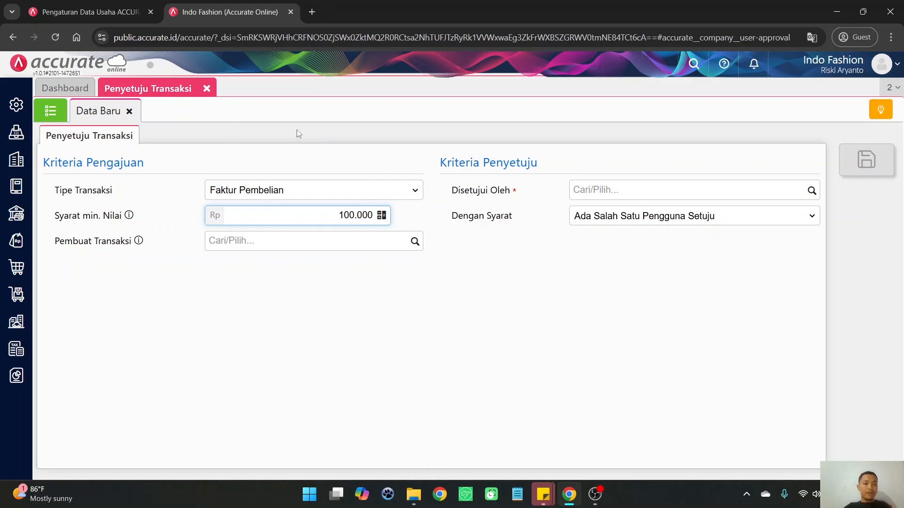
click(297, 133)
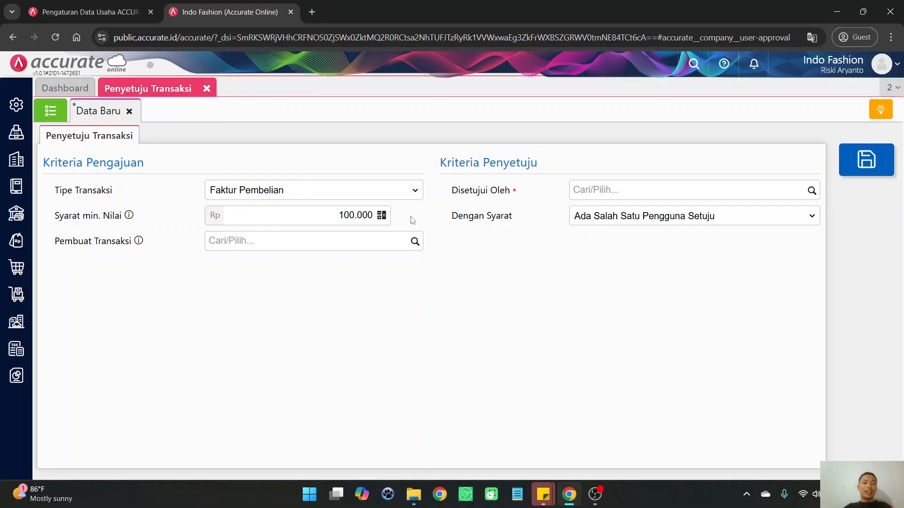
click(413, 242)
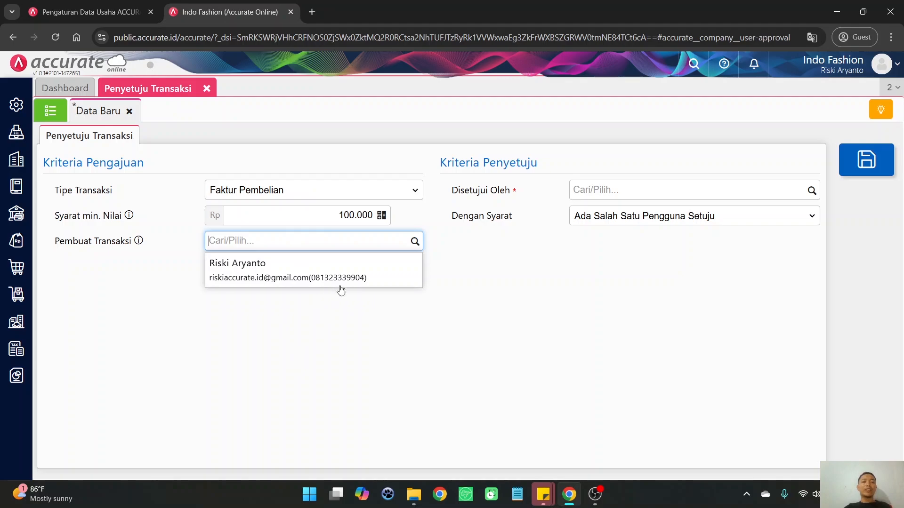
click(433, 263)
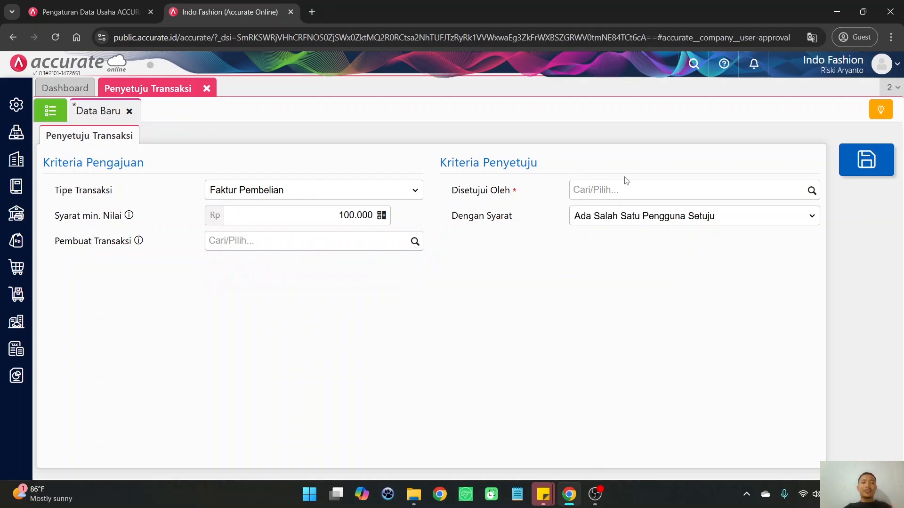
click(813, 191)
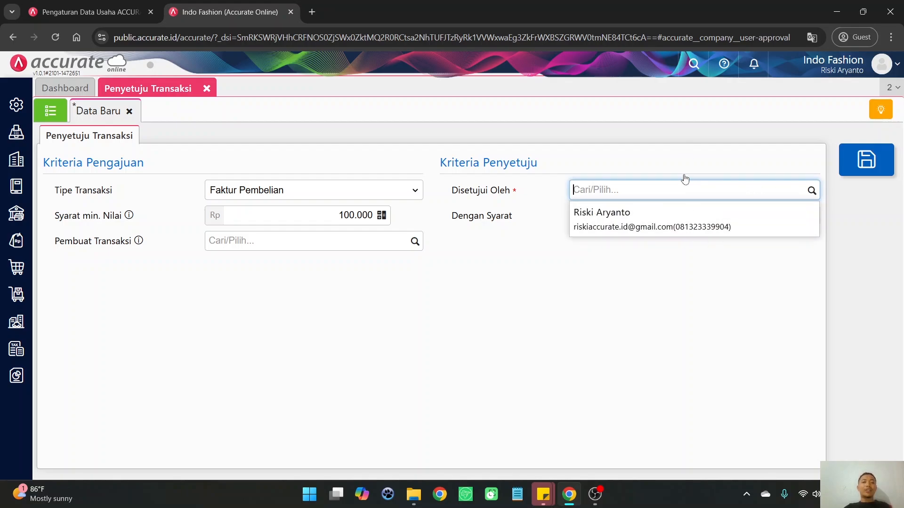
click(686, 147)
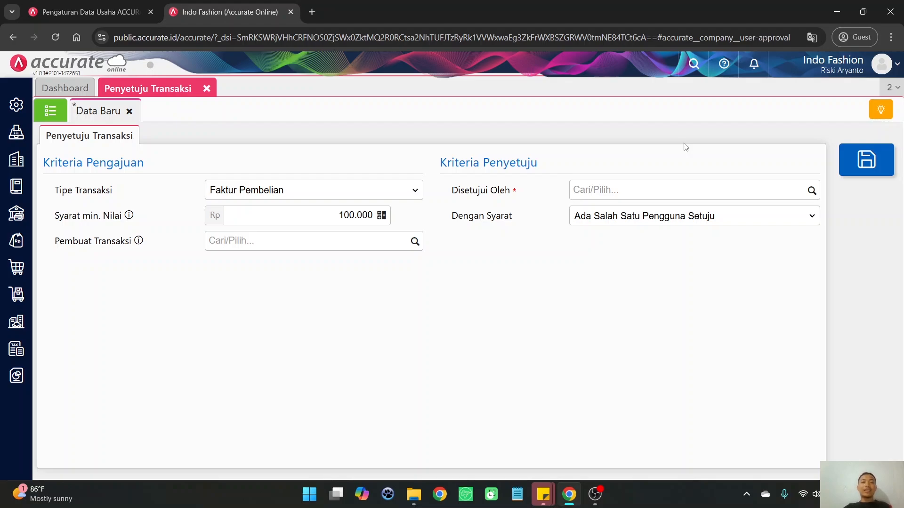
click(811, 190)
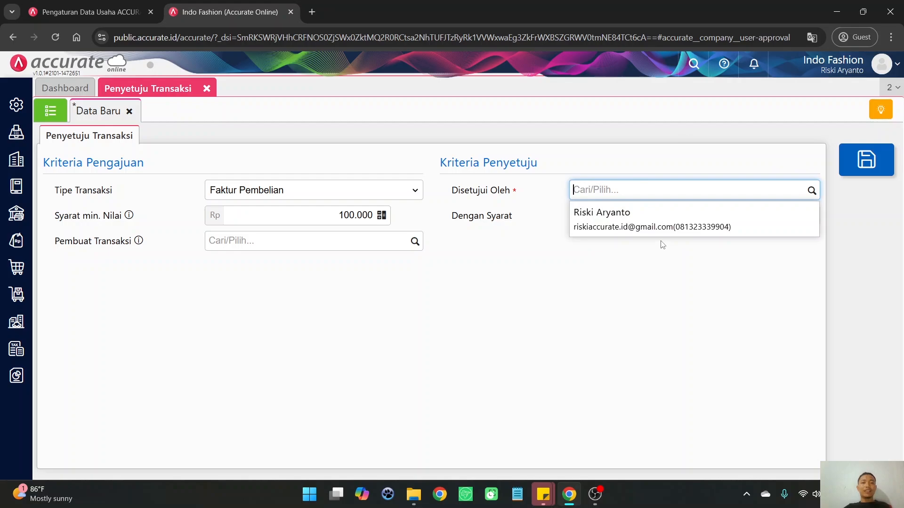
click(631, 118)
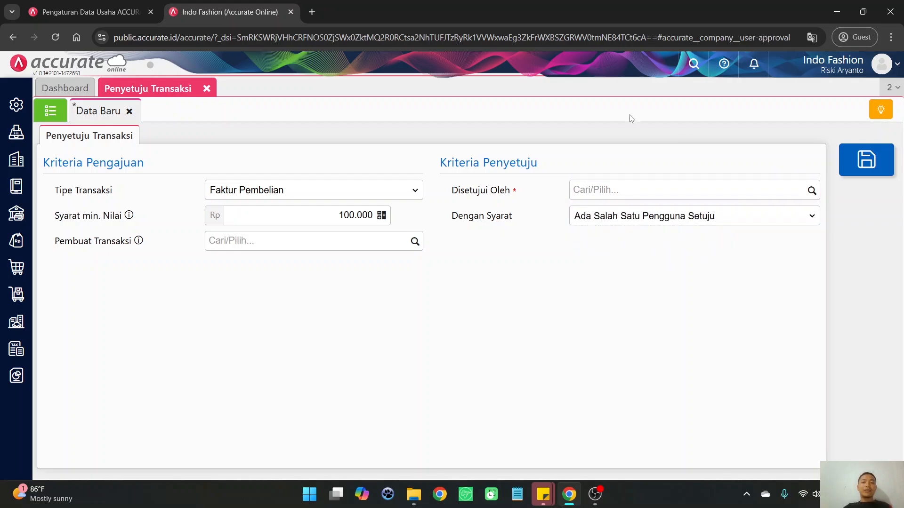
Assign the listed user as the approver of the Faktur Pembelian transactions under Disetujui Oleh
click(810, 191)
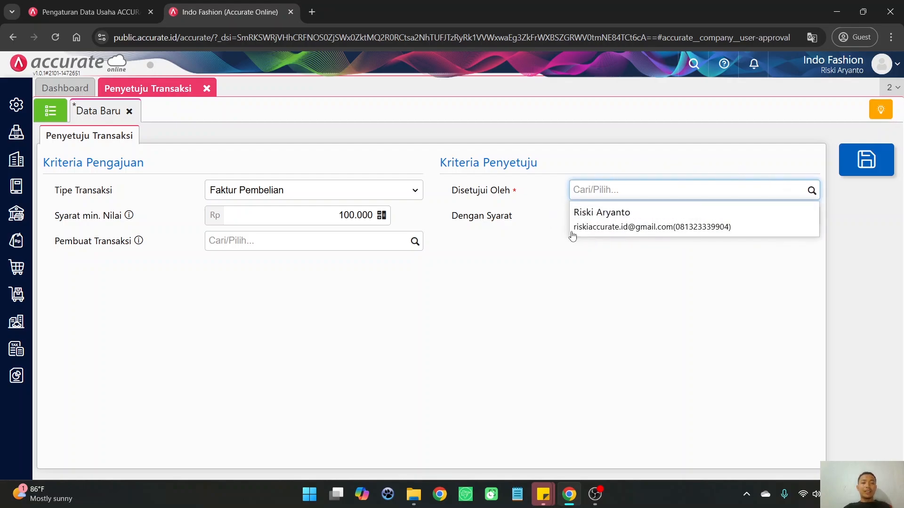
click(644, 227)
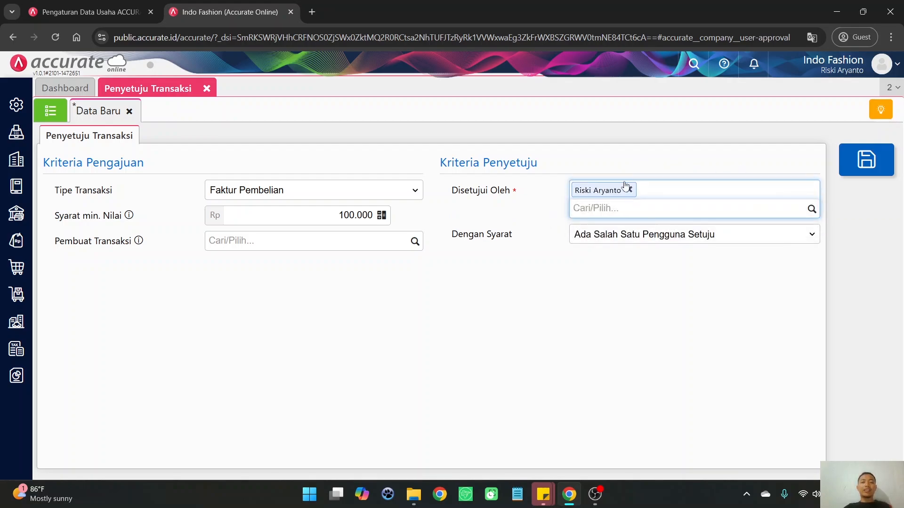
click(605, 134)
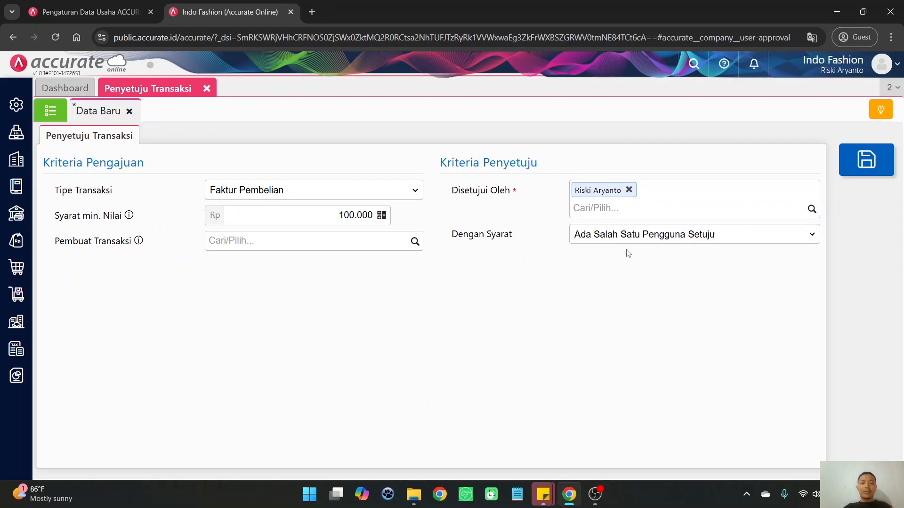
Try the approval conditions Disetujui Minimal Dua Pengguna and Semua Pengguna Harus Setuju, and restore Ada Salah Satu Pengguna Setuju
click(710, 238)
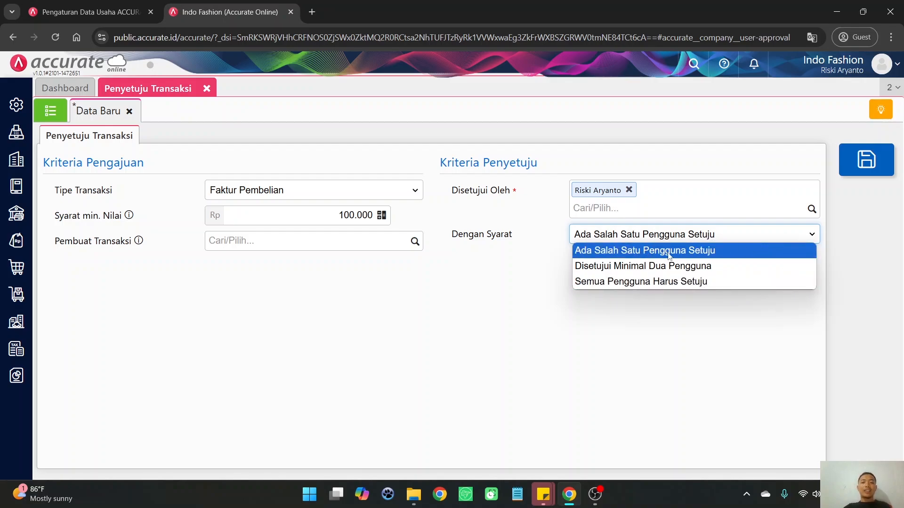
click(685, 146)
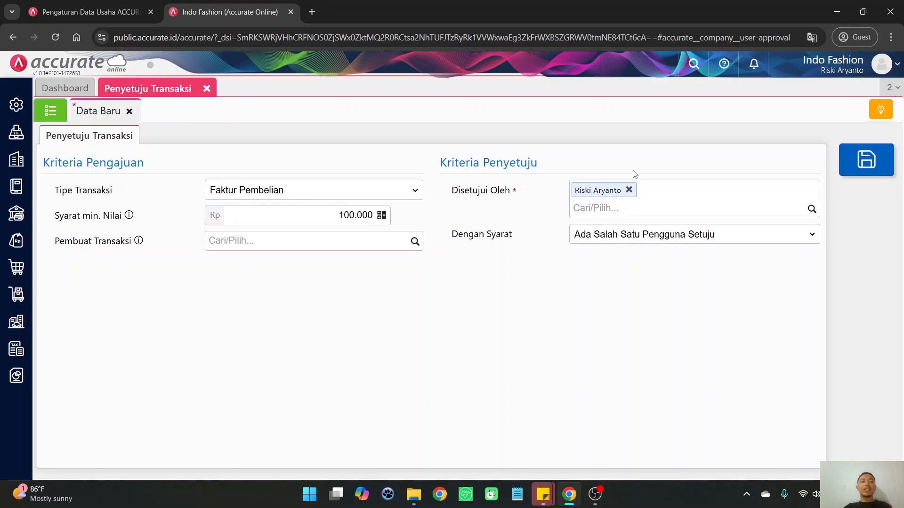
click(622, 239)
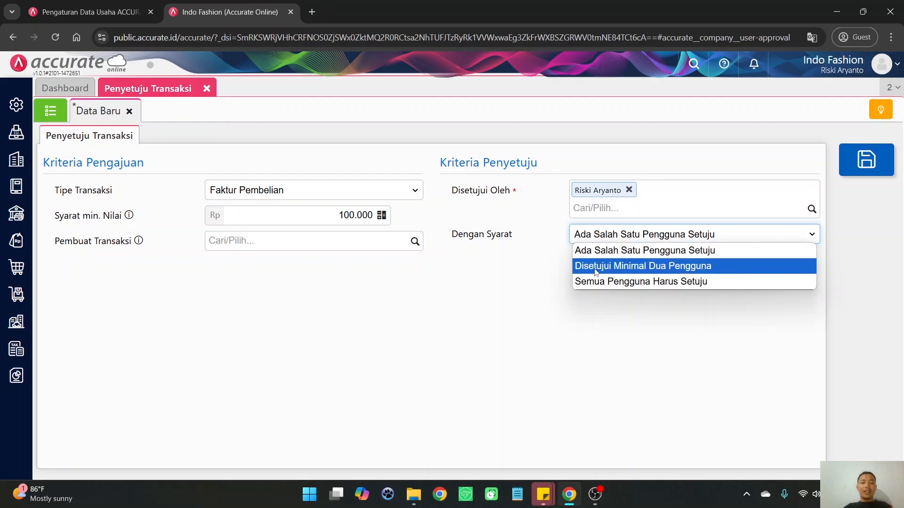
click(693, 267)
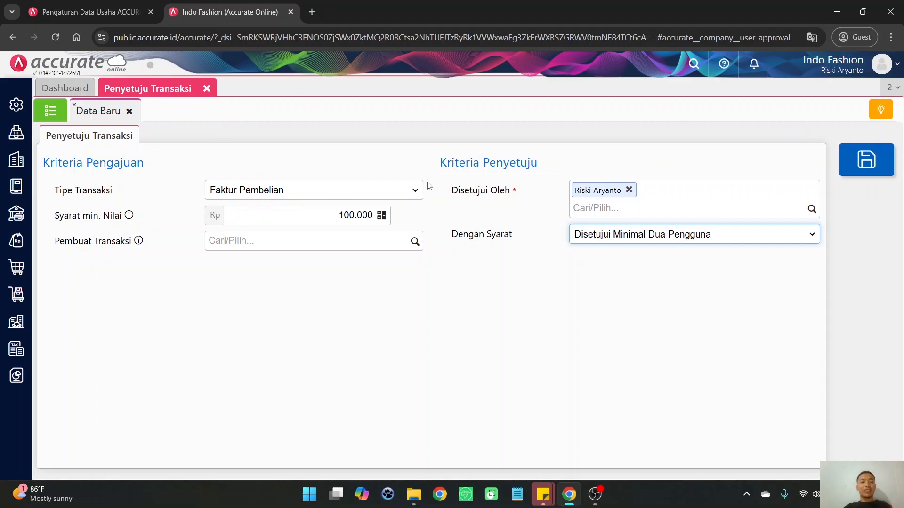
click(587, 239)
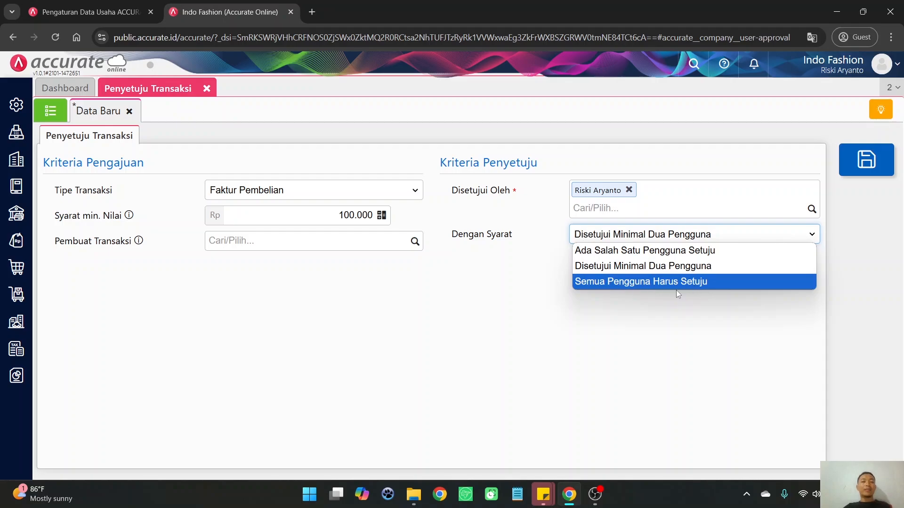
click(664, 307)
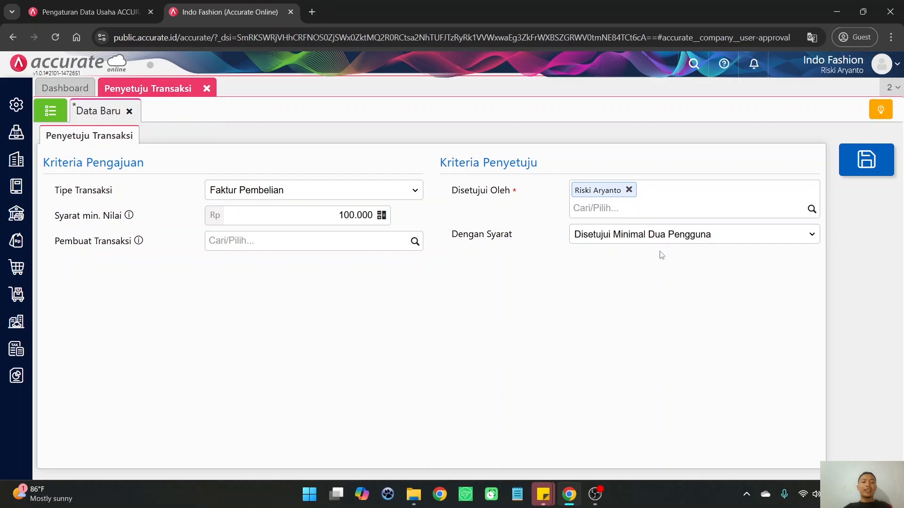
click(642, 238)
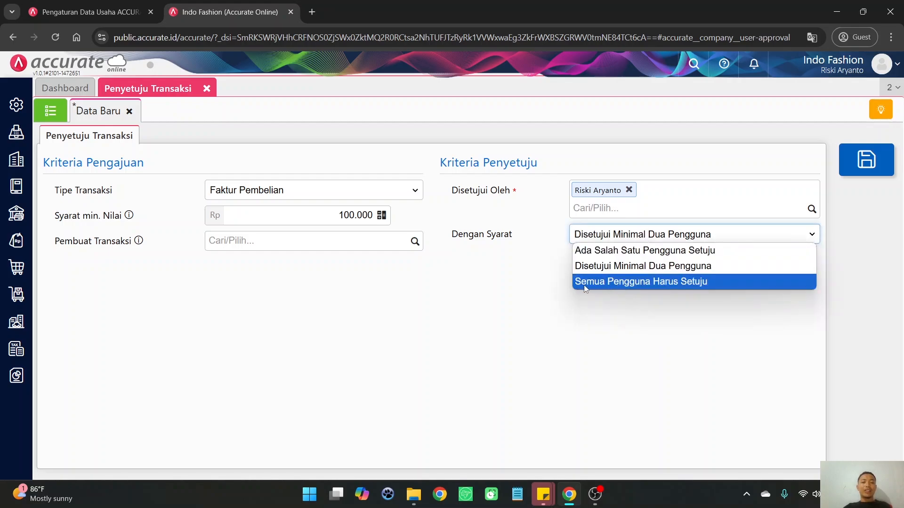
click(603, 284)
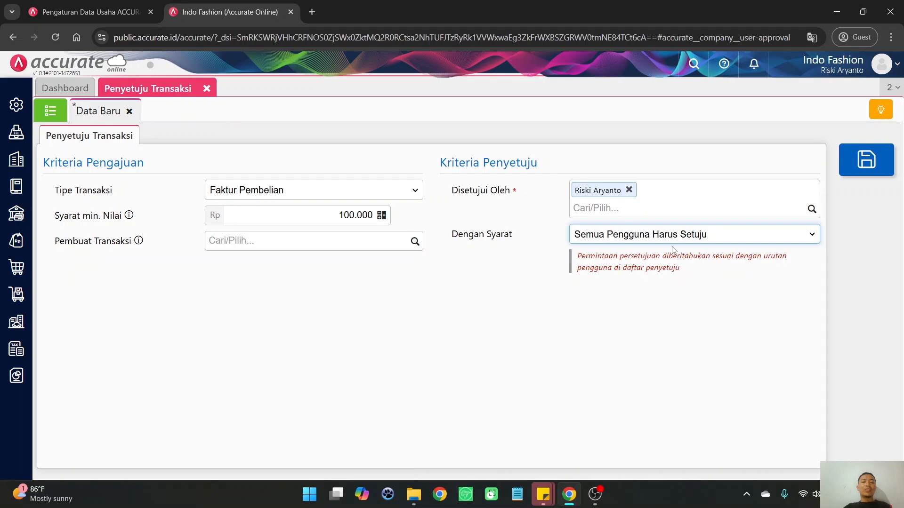
click(639, 239)
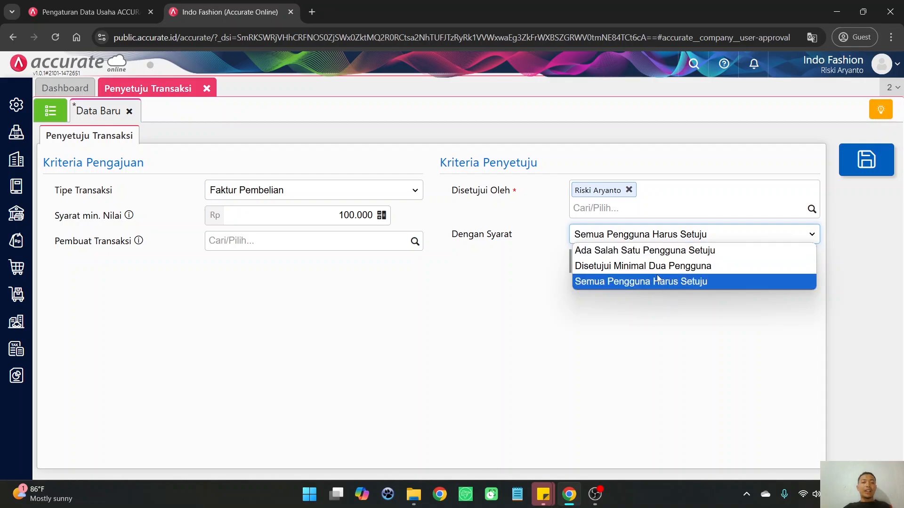
click(650, 257)
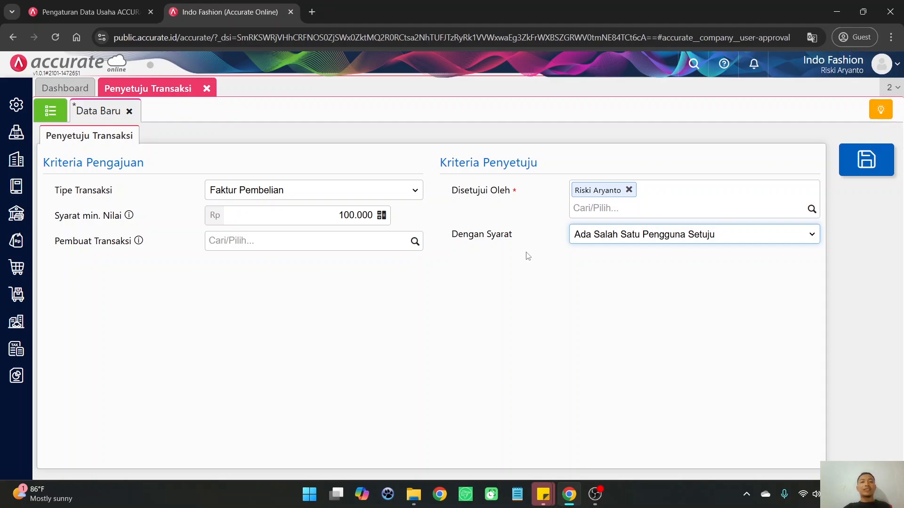
Save the Faktur Pembelian approval rule without restricting the transaction creator and close the Penyetuju Transaksi form
click(414, 241)
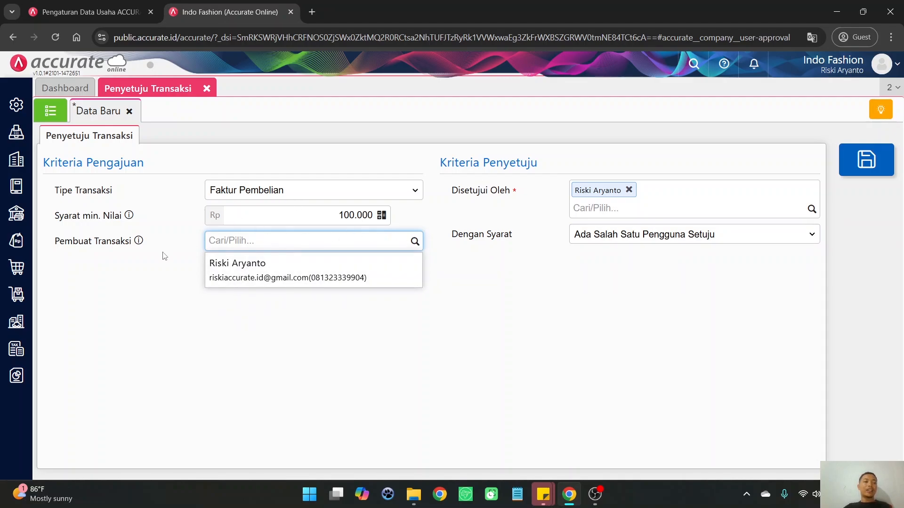
click(259, 344)
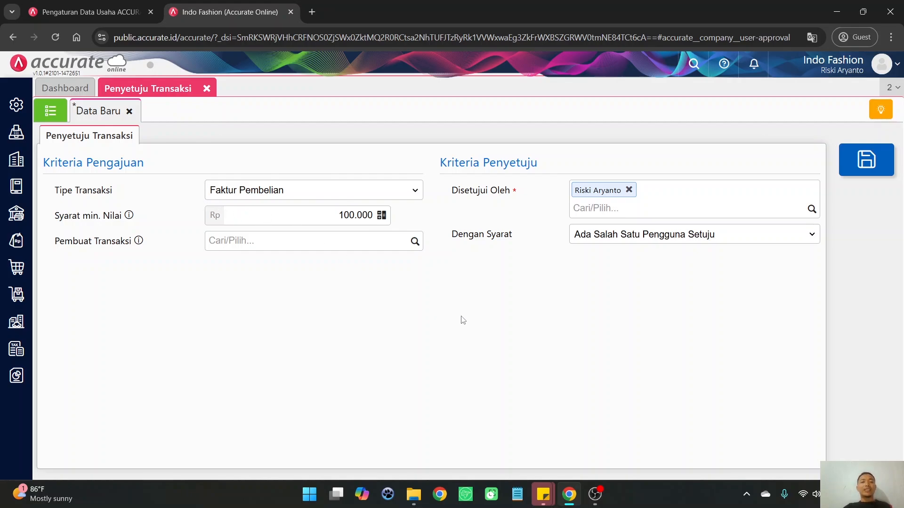
click(861, 174)
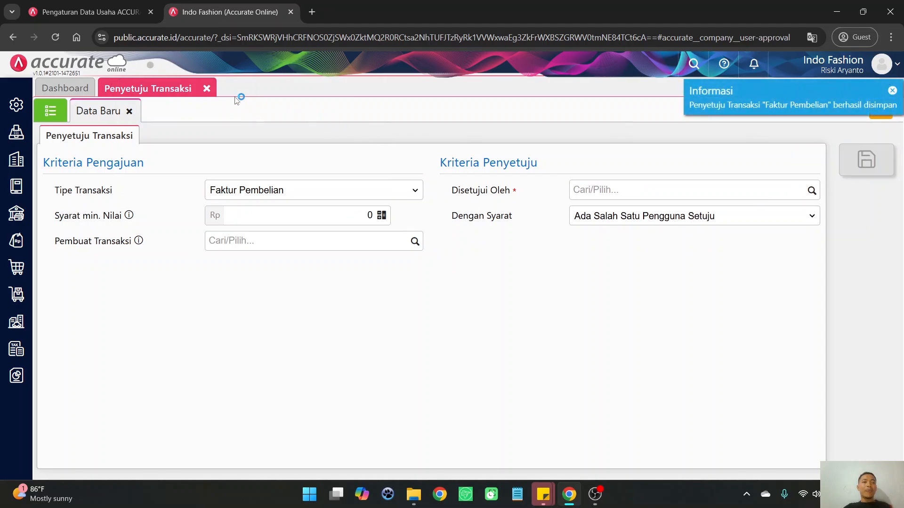
click(207, 89)
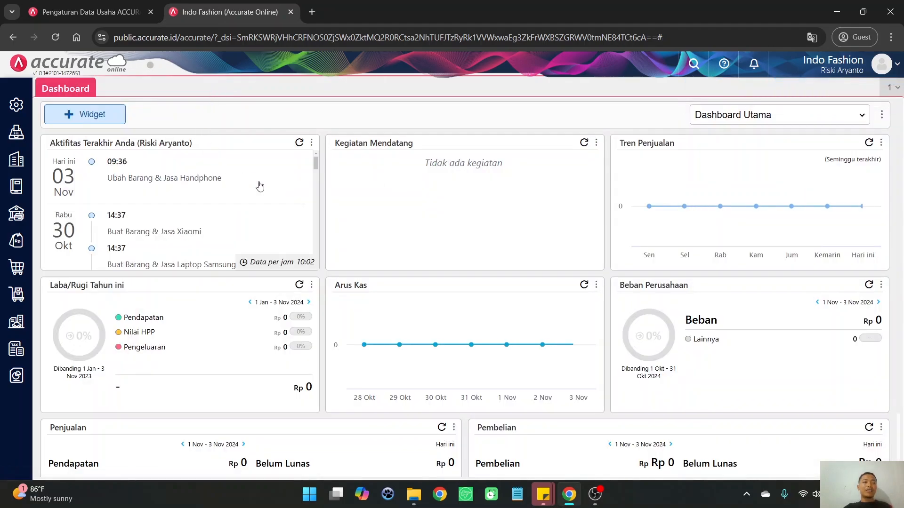
Start a new purchase invoice (Faktur Pembelian) with PT. Mandiri Garment as the supplier
click(17, 214)
click(19, 263)
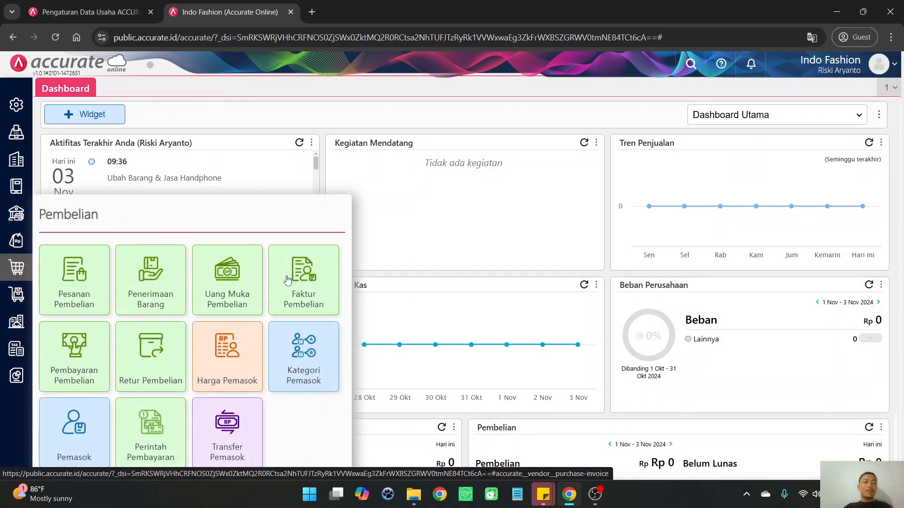
click(292, 276)
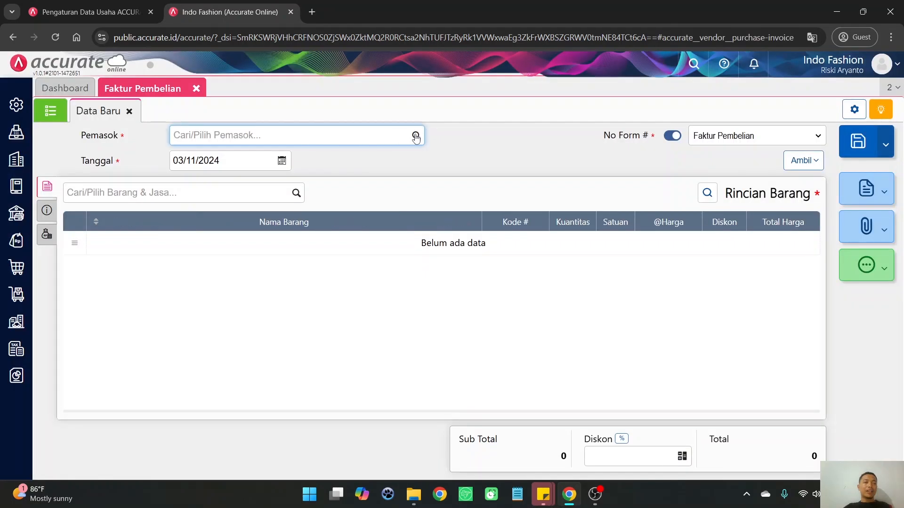
click(416, 137)
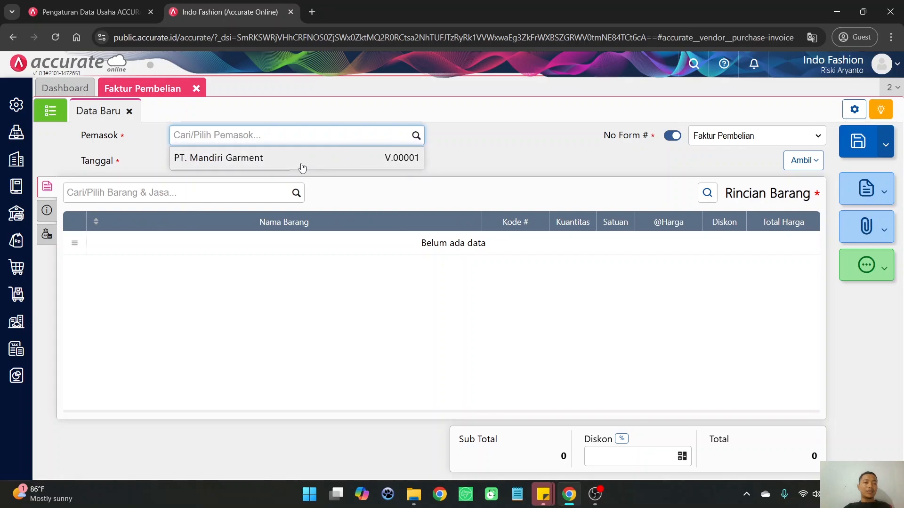
click(301, 160)
Add one unit of Handphone to the purchase invoice at a unit price of Rp 90.000 and check the available save options
click(295, 193)
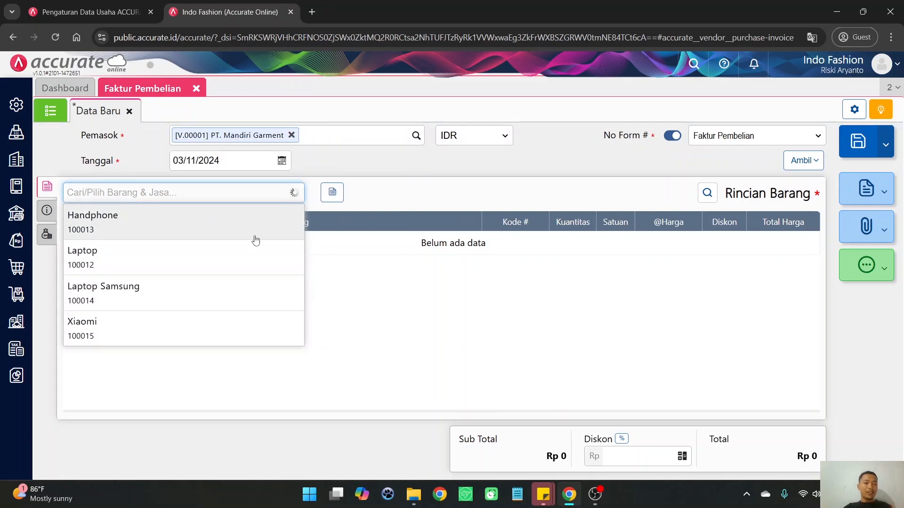
click(251, 231)
click(497, 240)
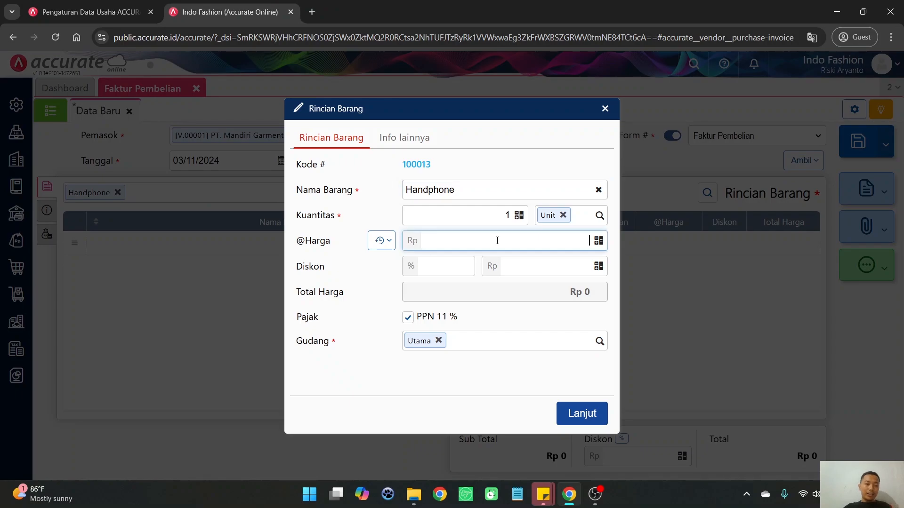
text(90.000)
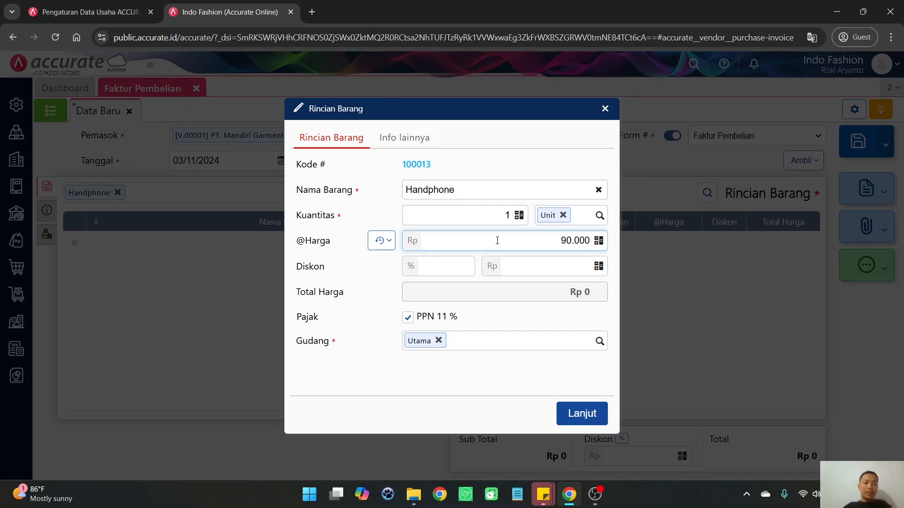
click(515, 318)
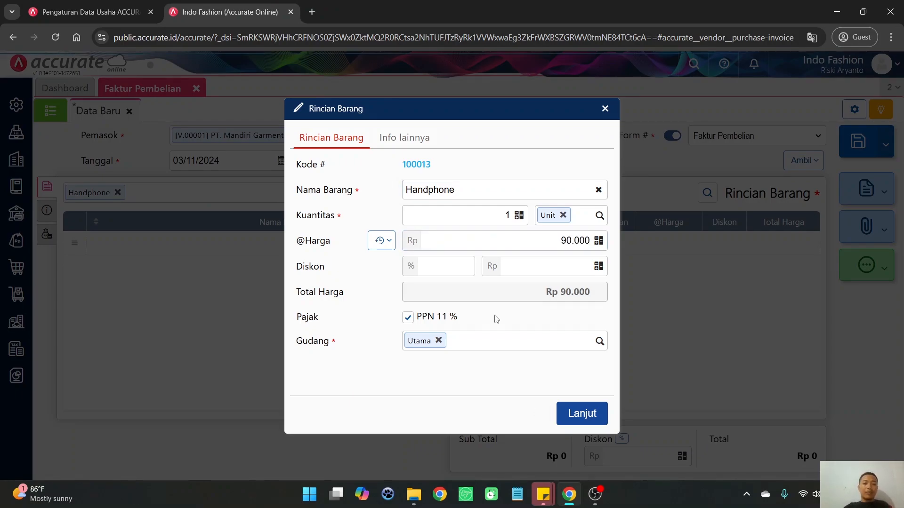
click(579, 416)
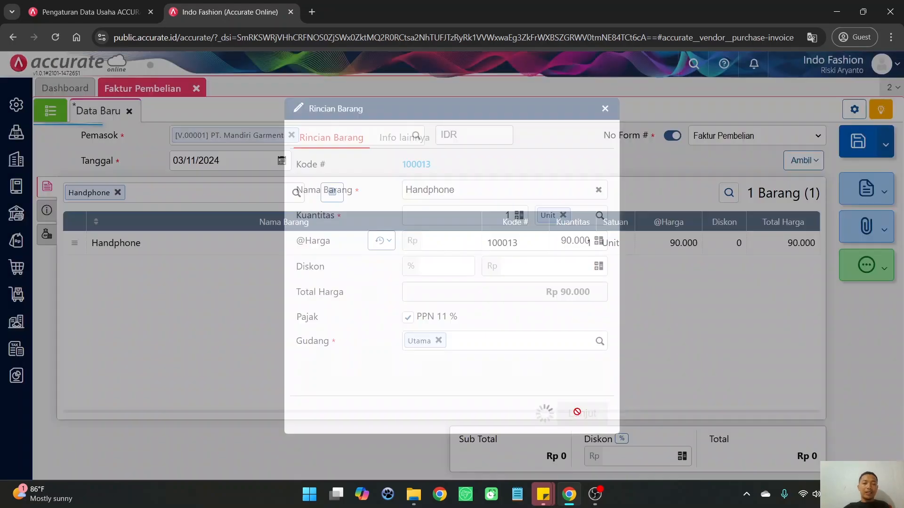
click(886, 144)
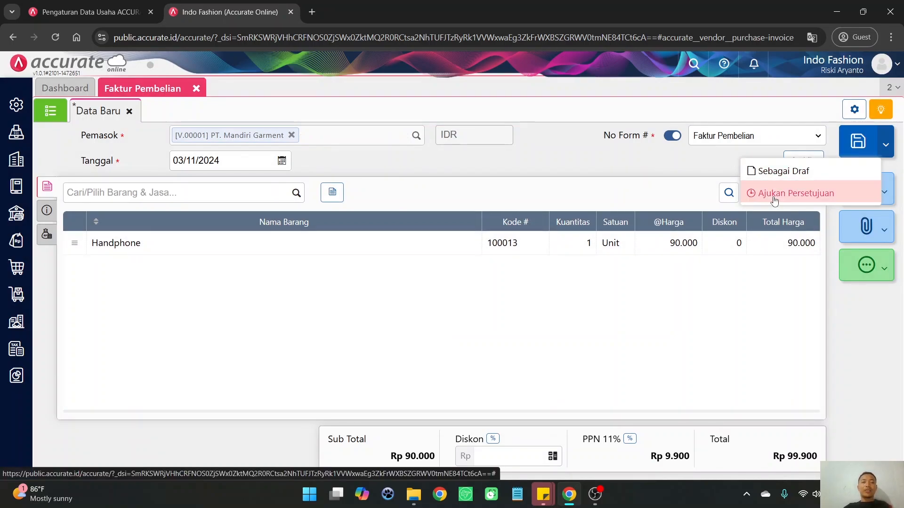
click(586, 171)
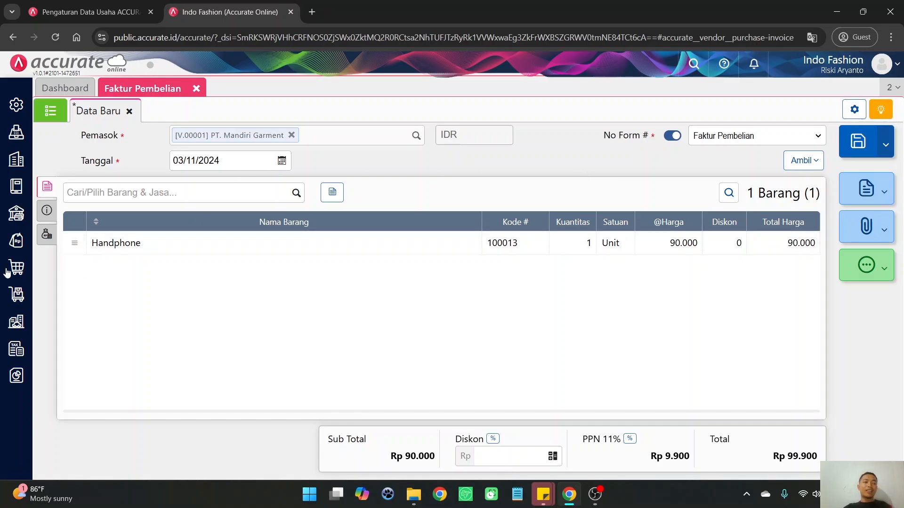
Set the Handphone line's unit price to Rp 200.000 and check the invoice's save options again for Ajukan Persetujuan
mouse_move(16, 267)
click(297, 241)
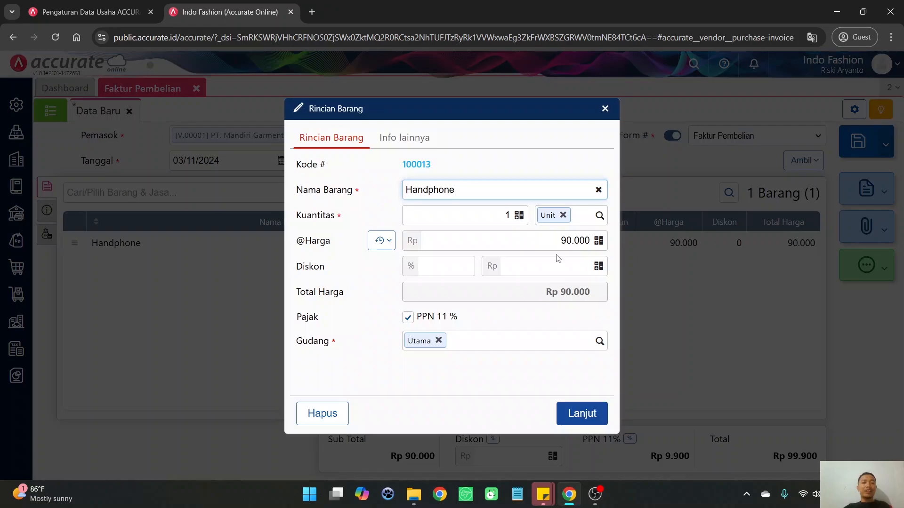
click(576, 245)
drag(575, 245, 605, 248)
text(200.000)
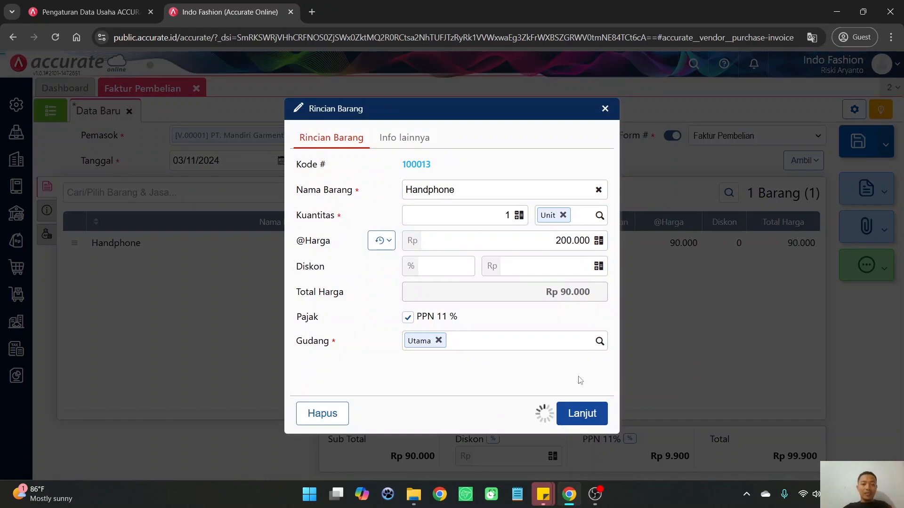
click(577, 416)
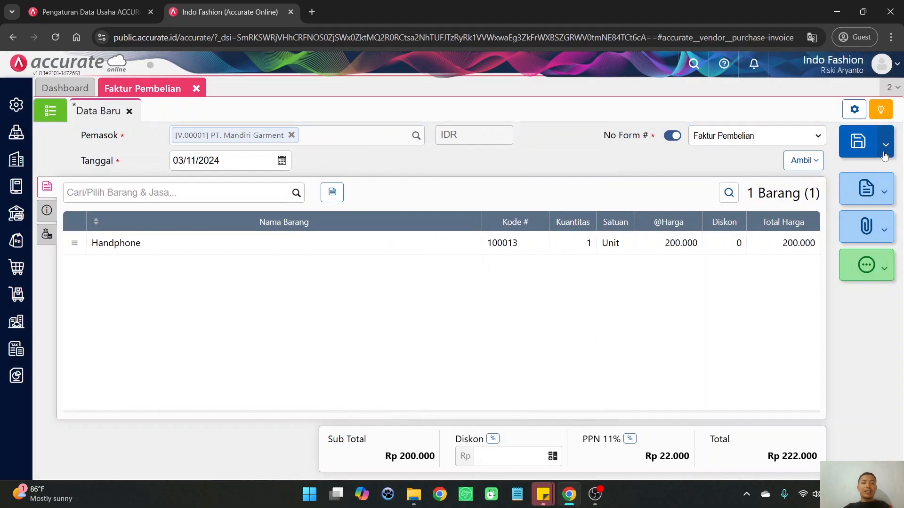
click(885, 144)
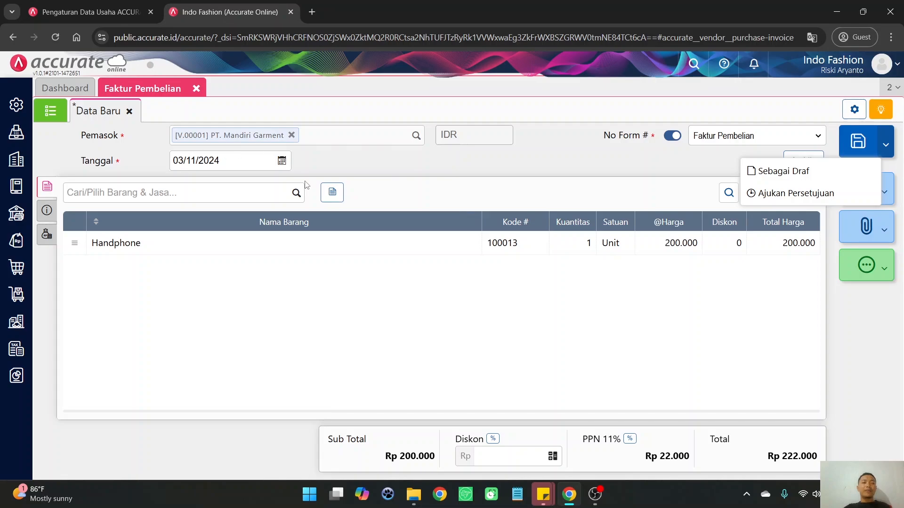
click(439, 183)
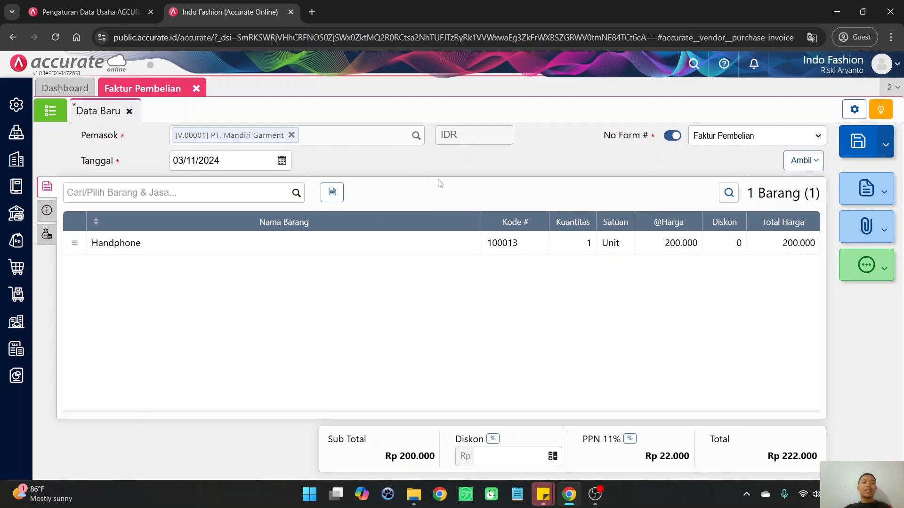